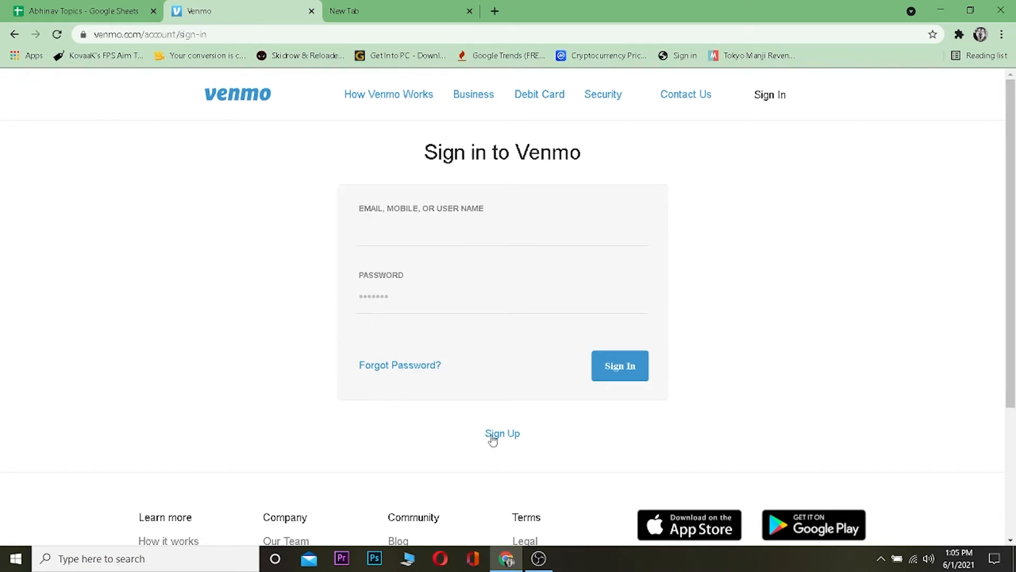
Step: Switch from the Venmo sign-in page to a blank new browser tab
click(435, 6)
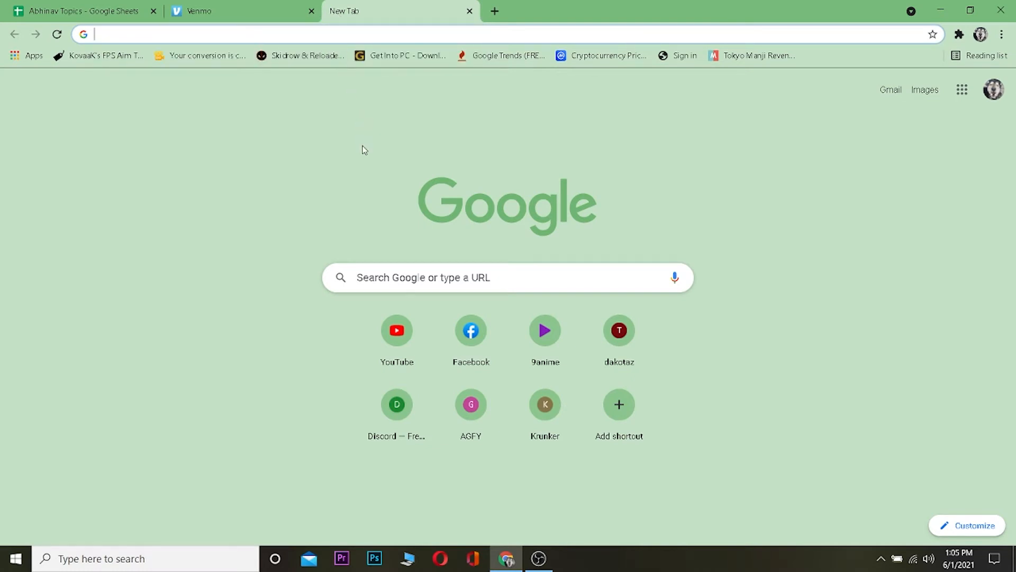
text(ve)
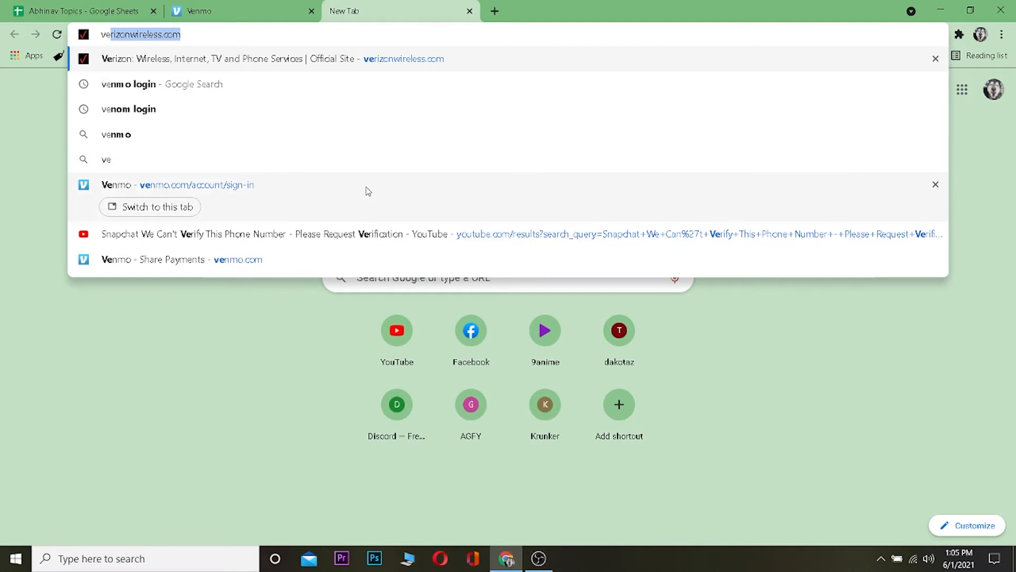
Step: Search Google for 'venmo login' using the address-bar suggestion
key(Down)
key(Return)
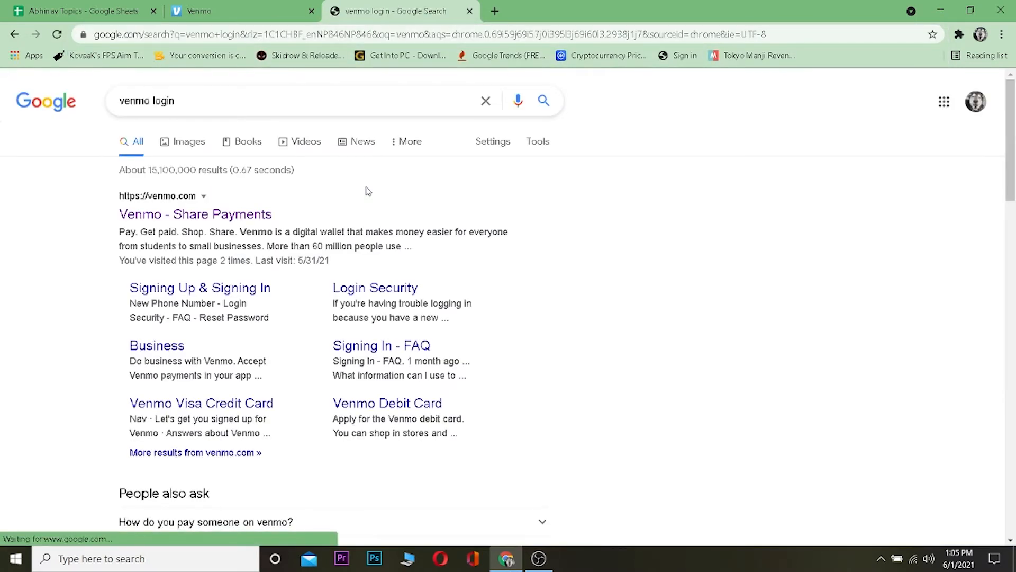
Step: Go from the Venmo result through Log in and Sign Up, past the fees page, to account creation
click(208, 221)
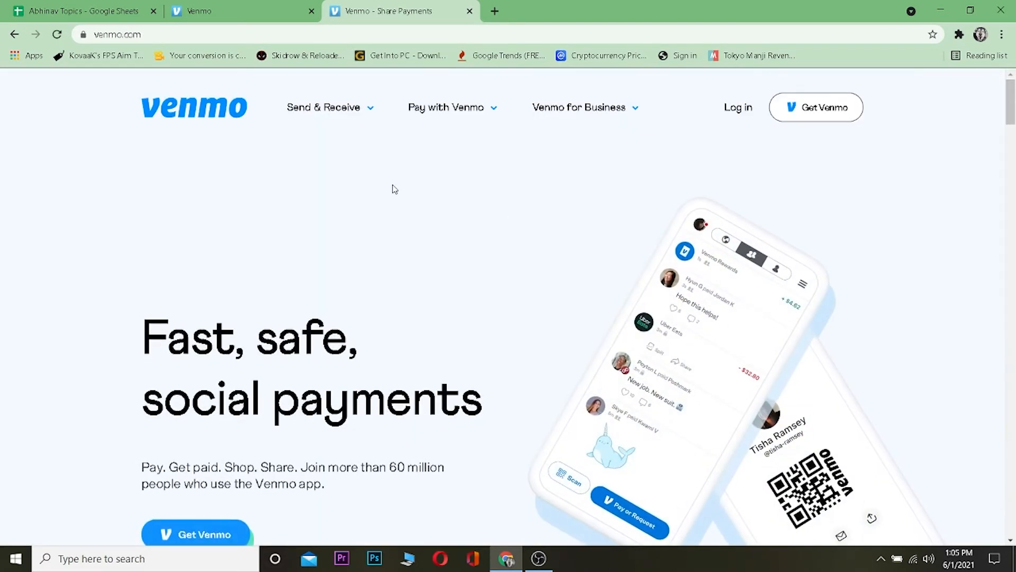
click(738, 107)
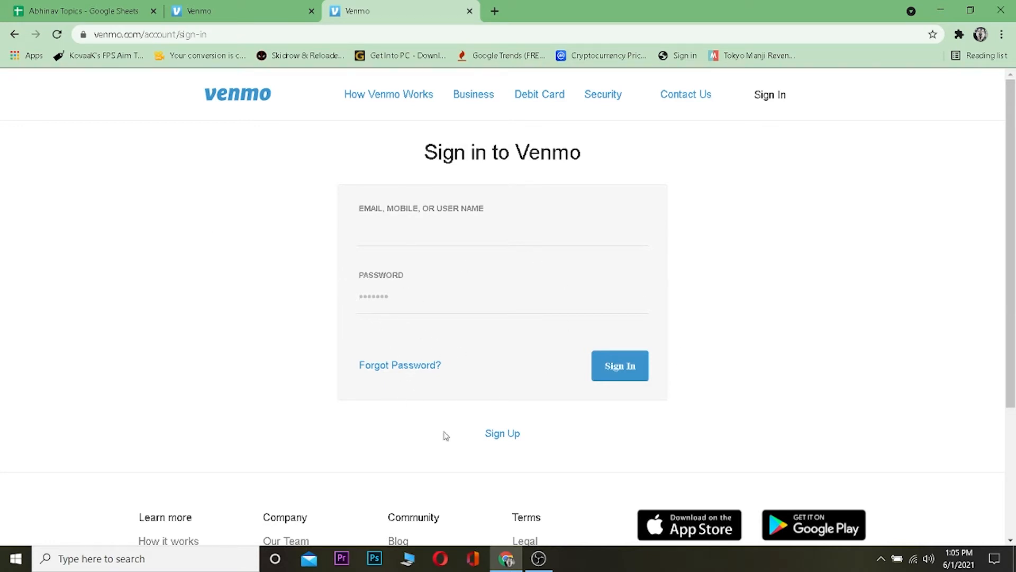
click(500, 434)
scroll(746, 318, down, 5)
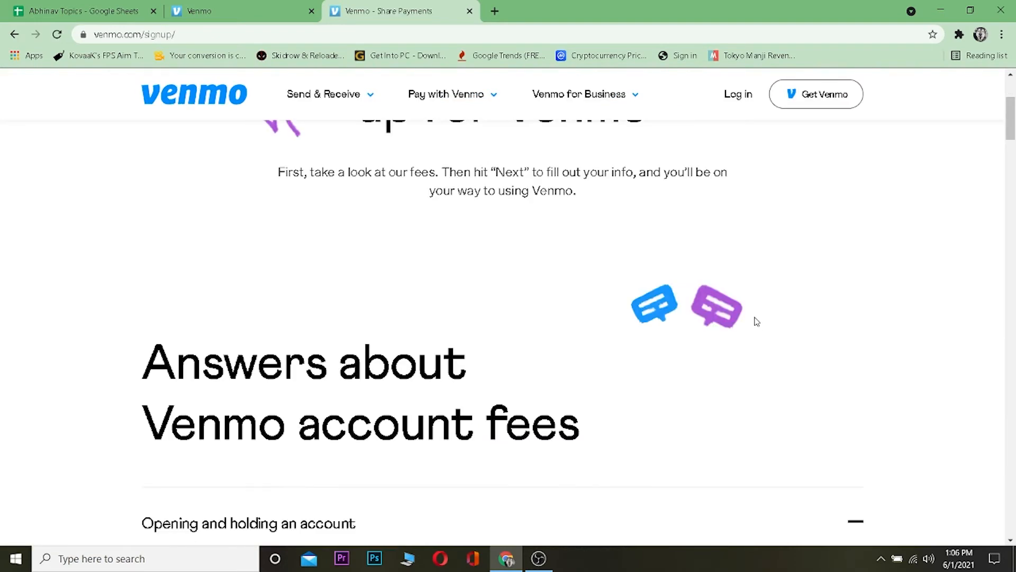
scroll(747, 317, down, 5)
scroll(739, 317, down, 5)
scroll(730, 316, down, 4)
scroll(731, 317, down, 5)
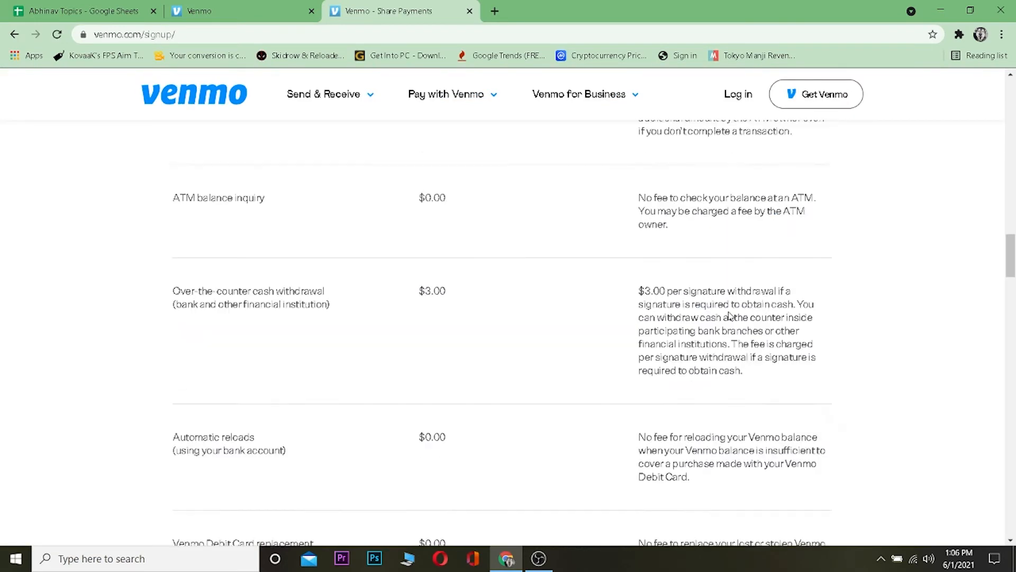
scroll(730, 316, down, 5)
scroll(730, 316, down, 5)
scroll(730, 317, down, 4)
scroll(731, 316, down, 5)
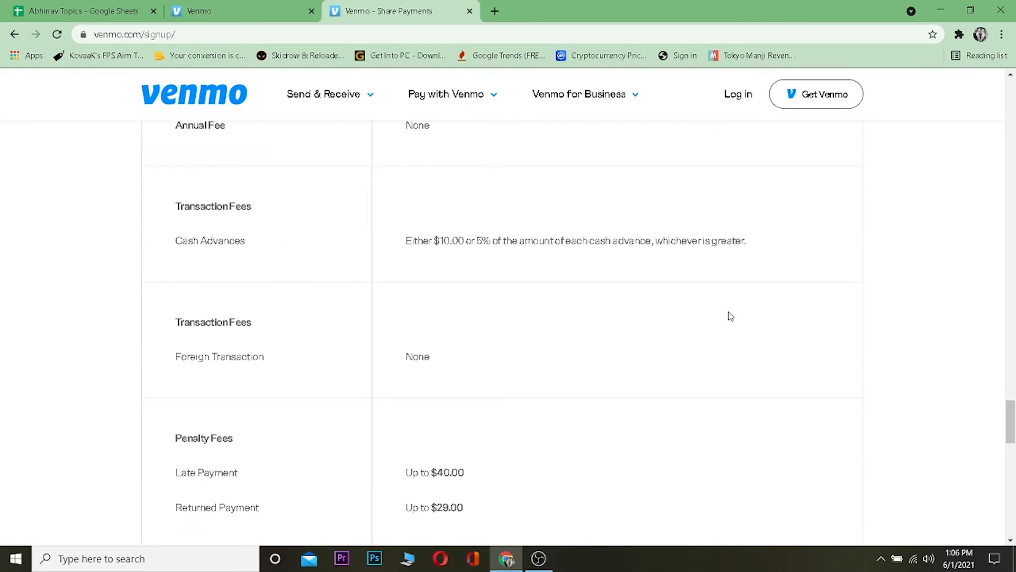
scroll(730, 316, down, 5)
scroll(730, 316, down, 3)
click(497, 267)
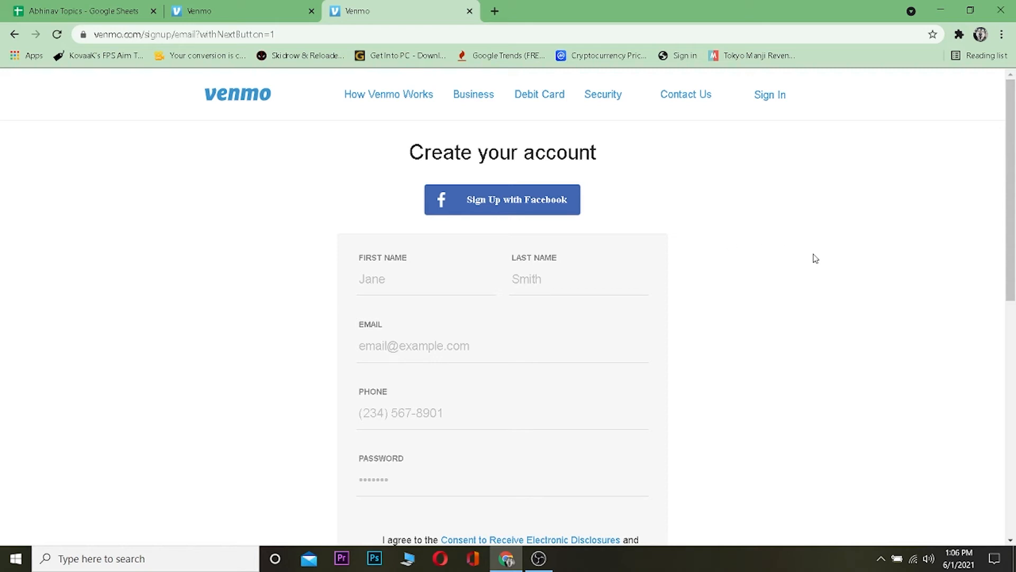
scroll(666, 336, down, 1)
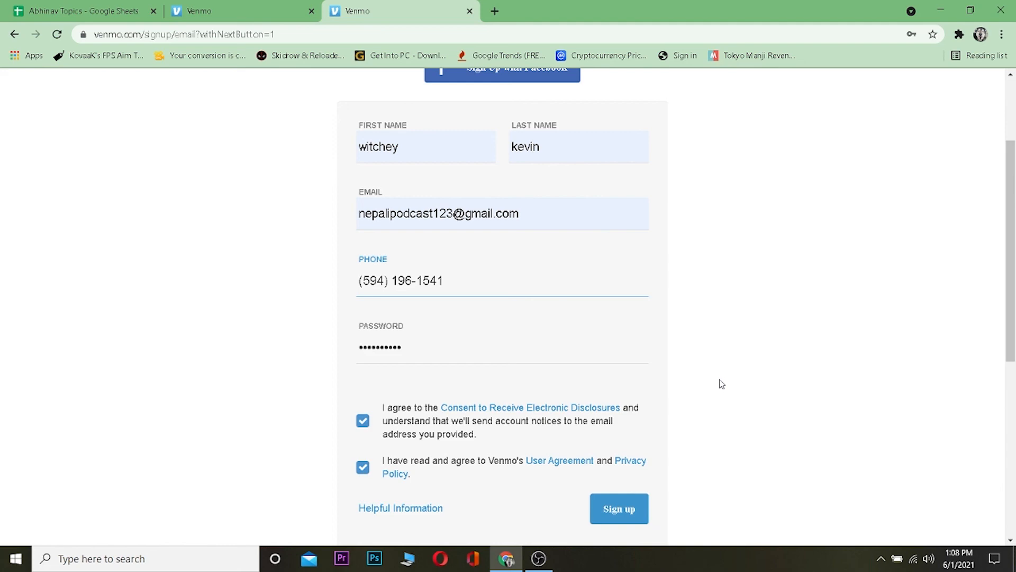
Step: Submit the filled Create your account form with both agreements accepted via Sign up
click(640, 506)
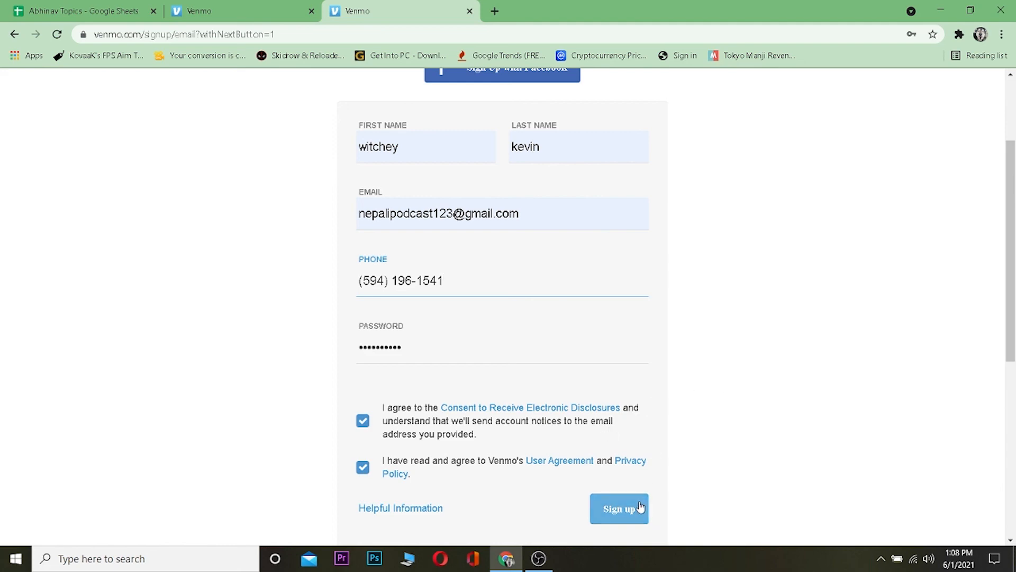